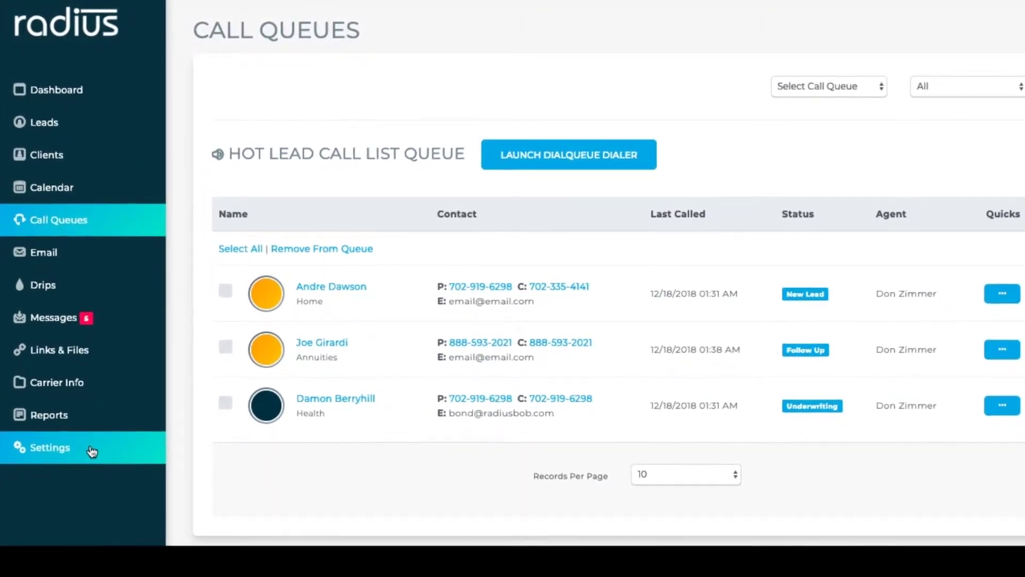
From Settings, open the Call Queues tab of Phone Dialer & Call Queues to view Hot Lead Call List
click(92, 451)
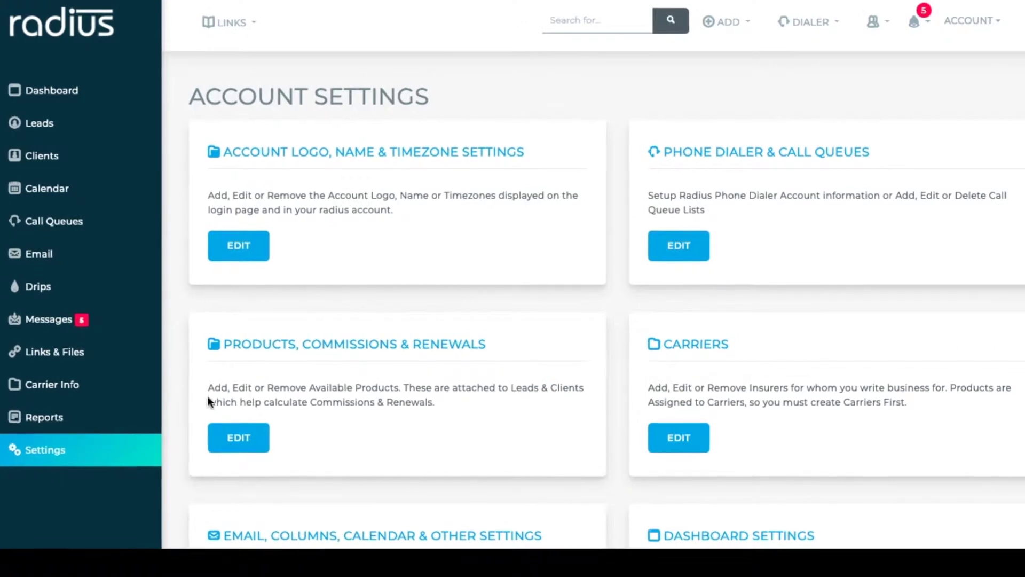
click(697, 257)
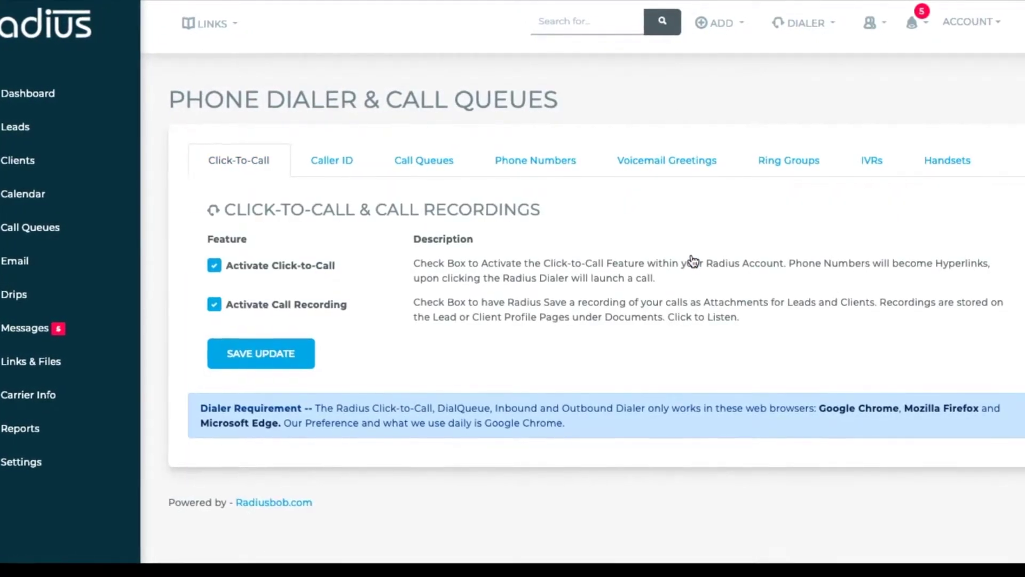
click(443, 167)
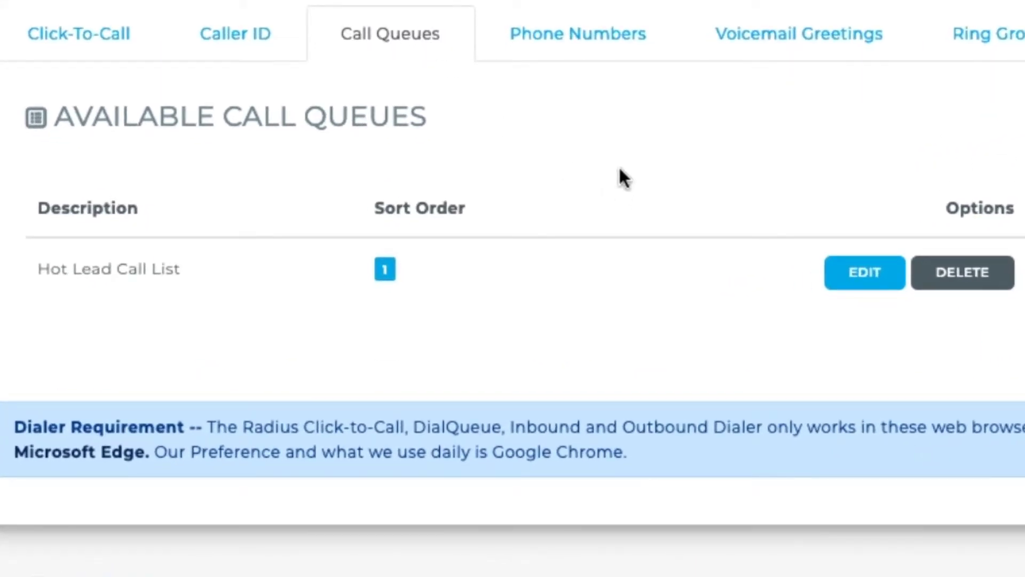
Rename the Hot Lead Call List queue to 'Call #1 Needed' and save it
click(871, 280)
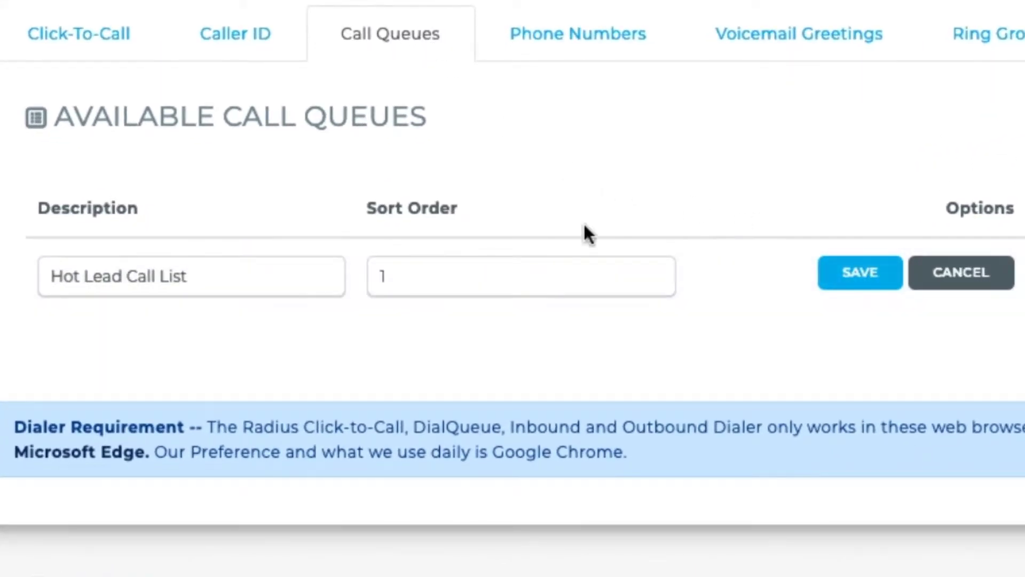
drag(221, 278, 2, 254)
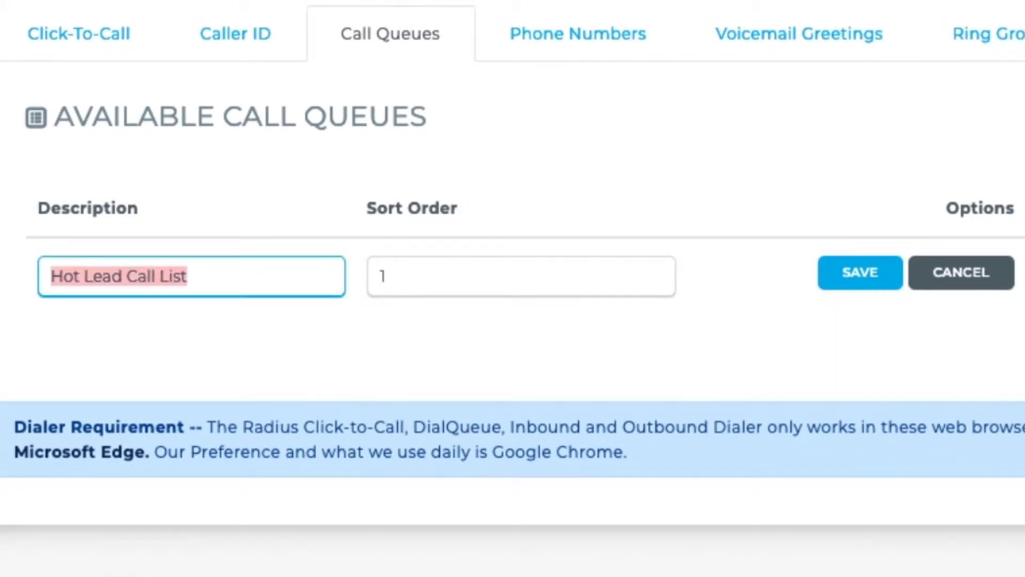
text(Cal)
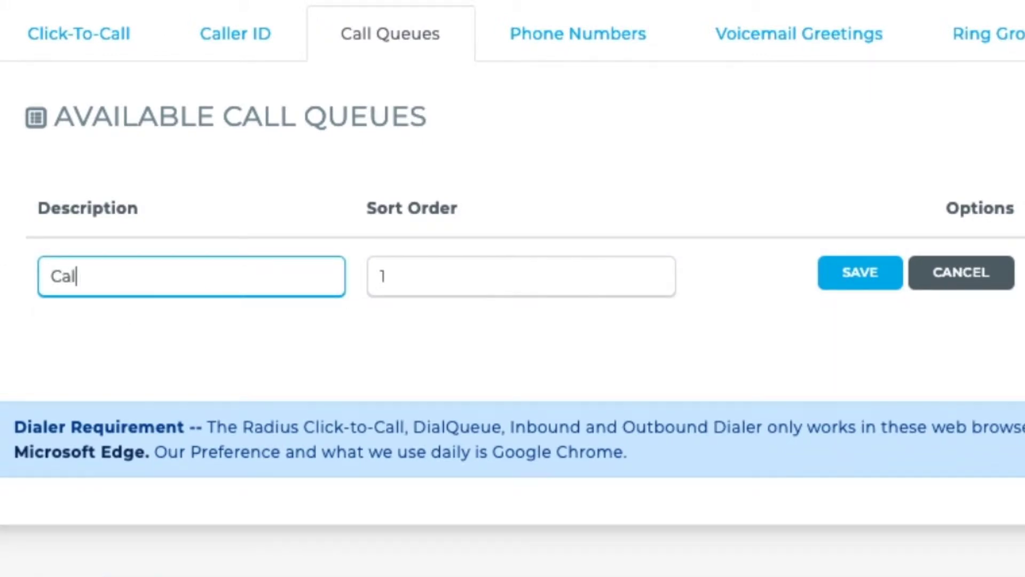
text(l #1 Needed)
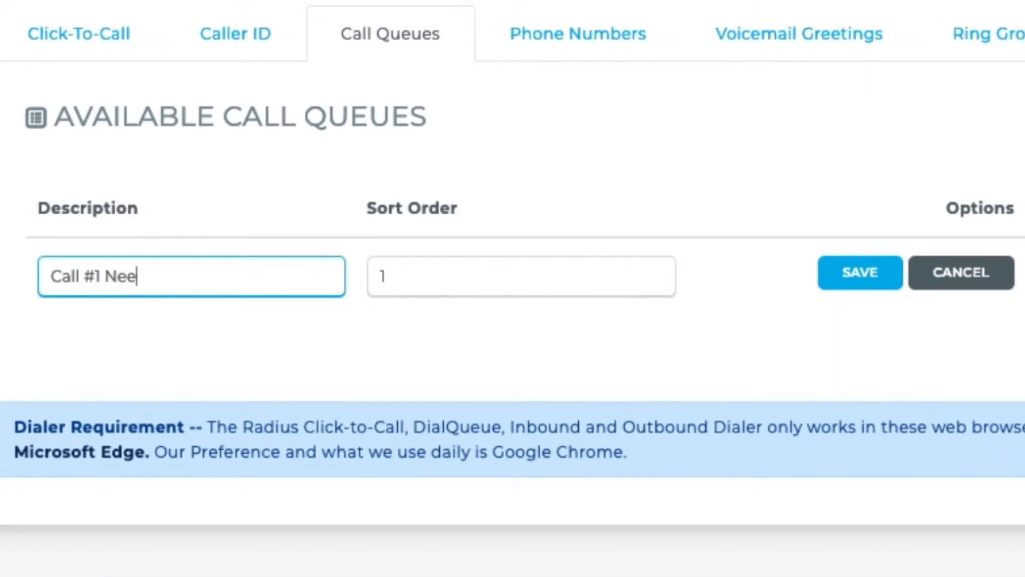
click(870, 293)
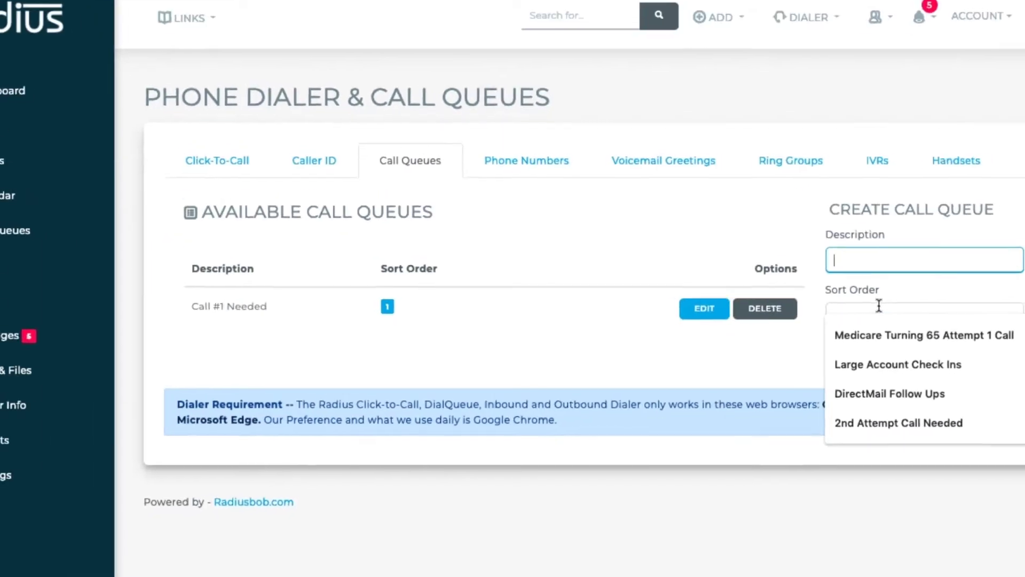
Add queues 'Call #2 Needed' (sort order 2) and 'Call #3 Needed' (sort order 3)
text(Call #2 Needed)
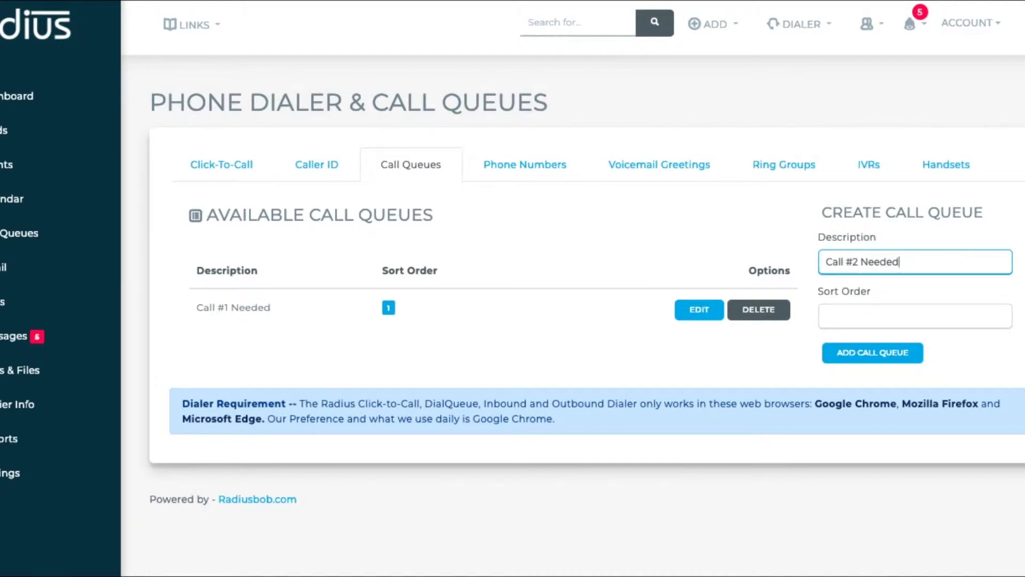
click(920, 319)
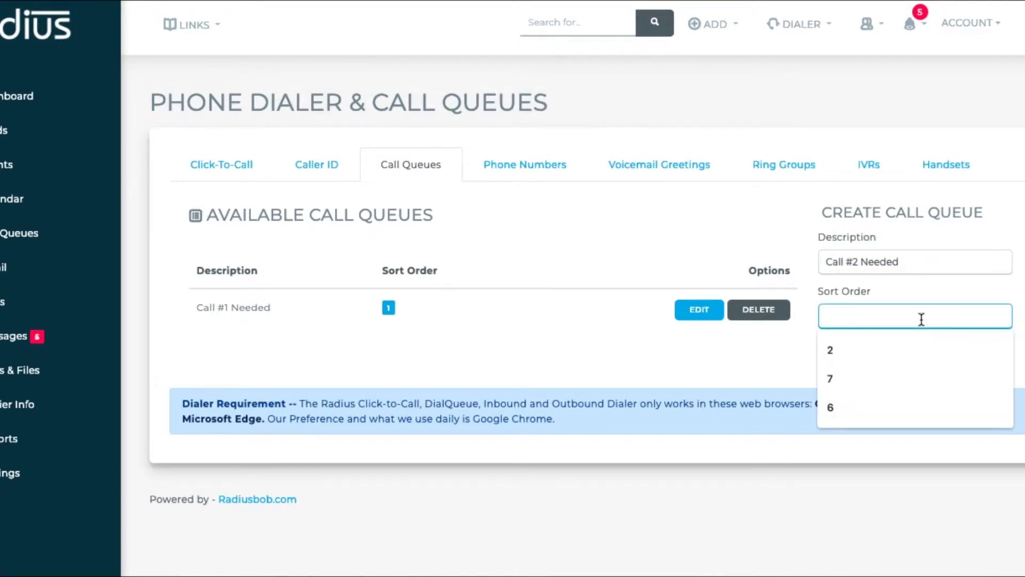
click(858, 349)
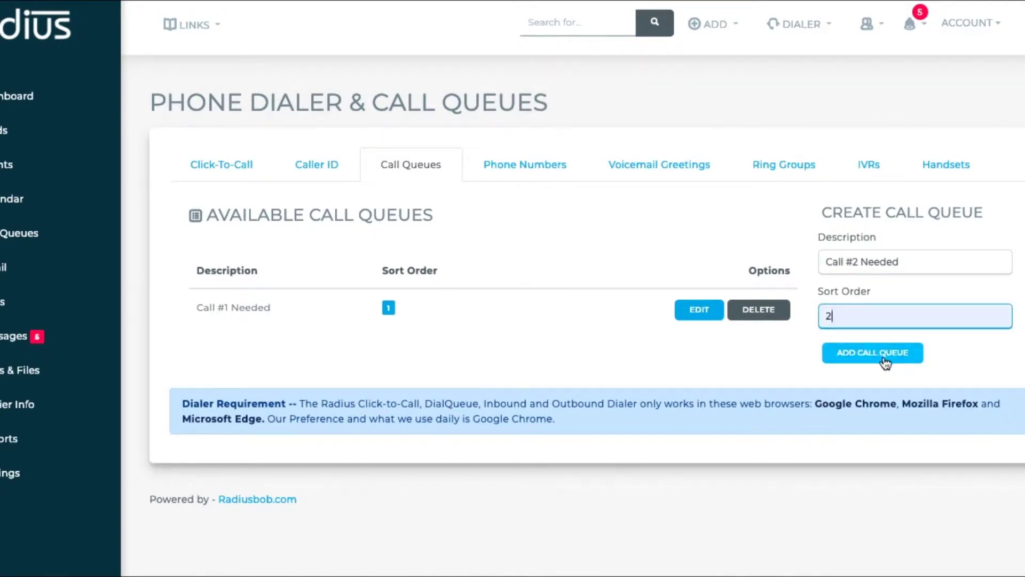
click(866, 350)
text(Cal)
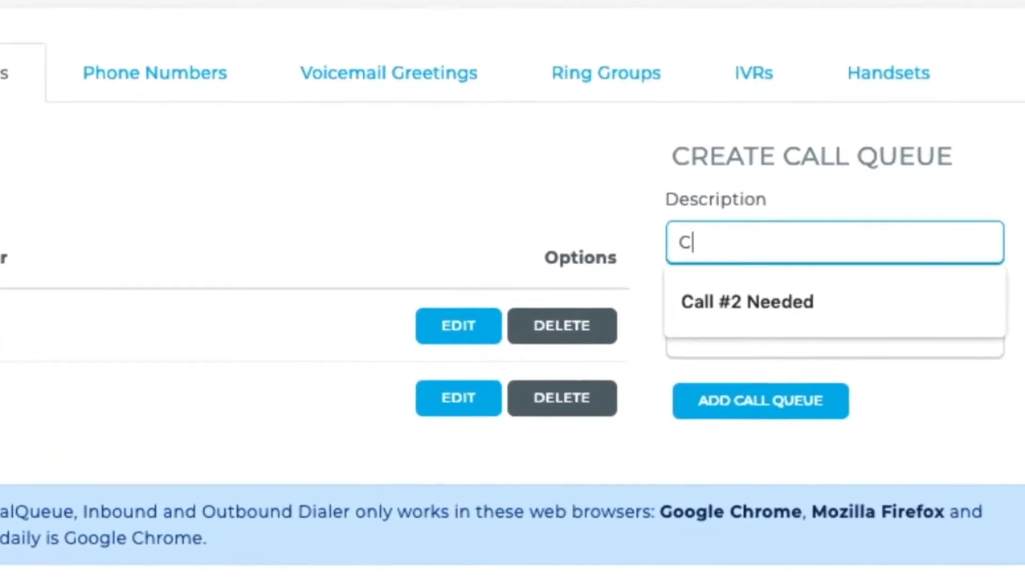
text(l #3 )
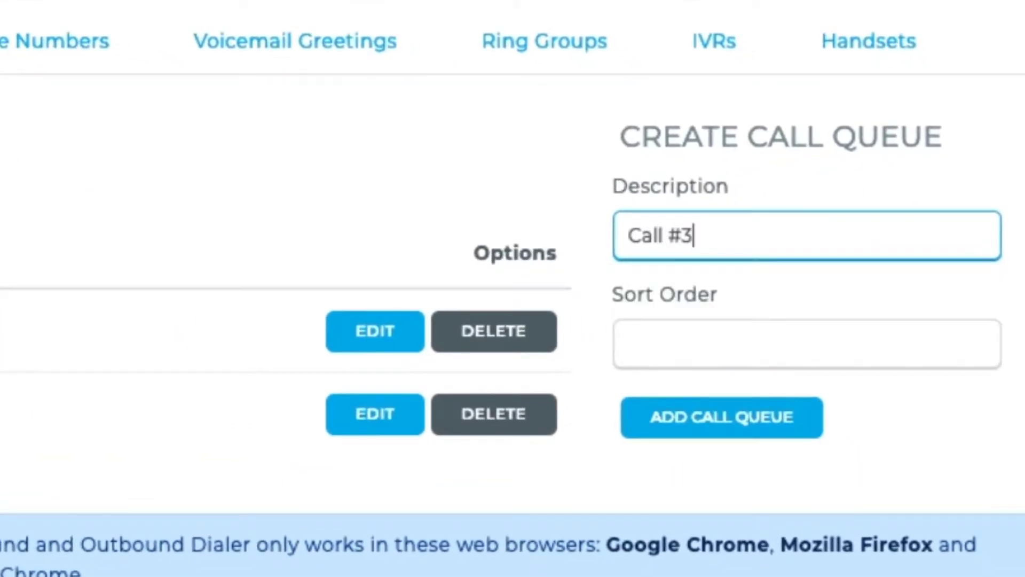
text(Needed)
key(Tab)
text(3)
click(790, 422)
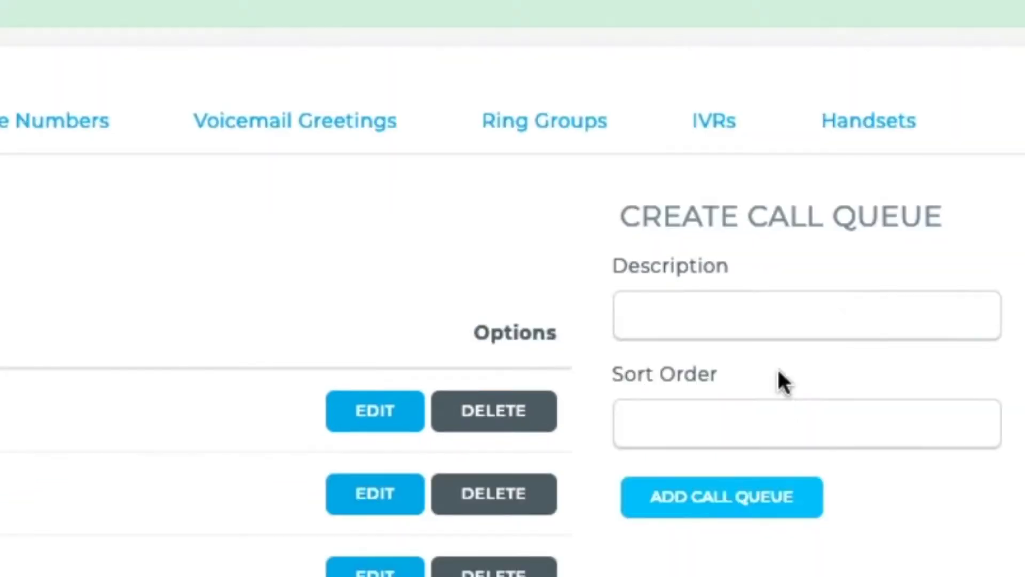
Add the 'Keep Trying Lead' queue with sort order 4
click(776, 320)
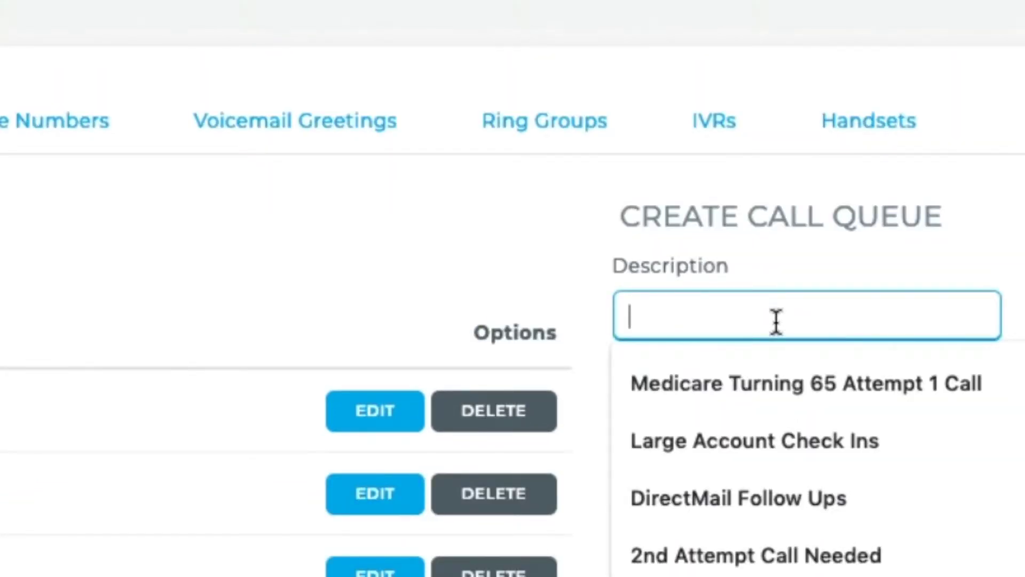
scroll(777, 320, down, 2)
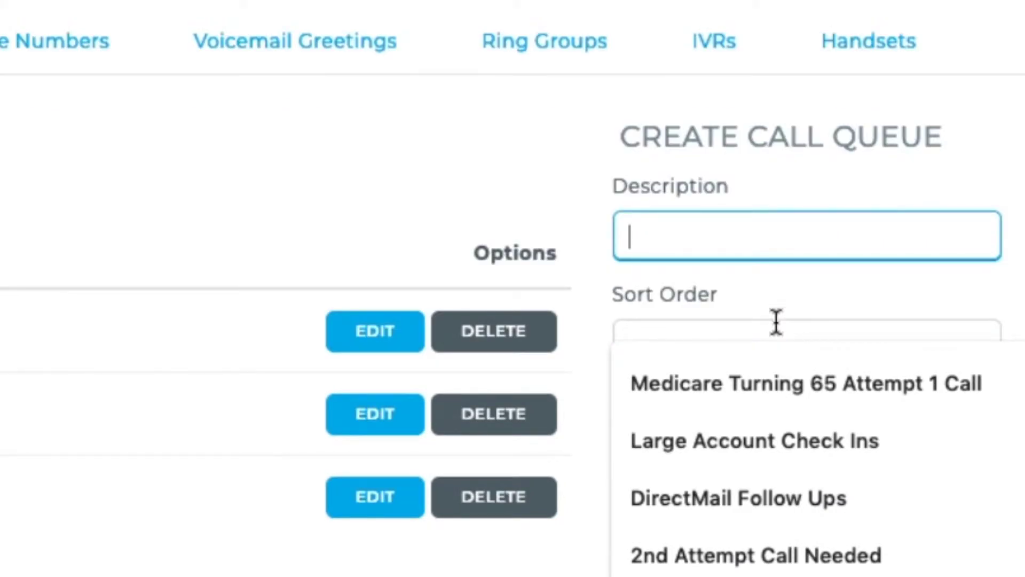
text(Keep Trying)
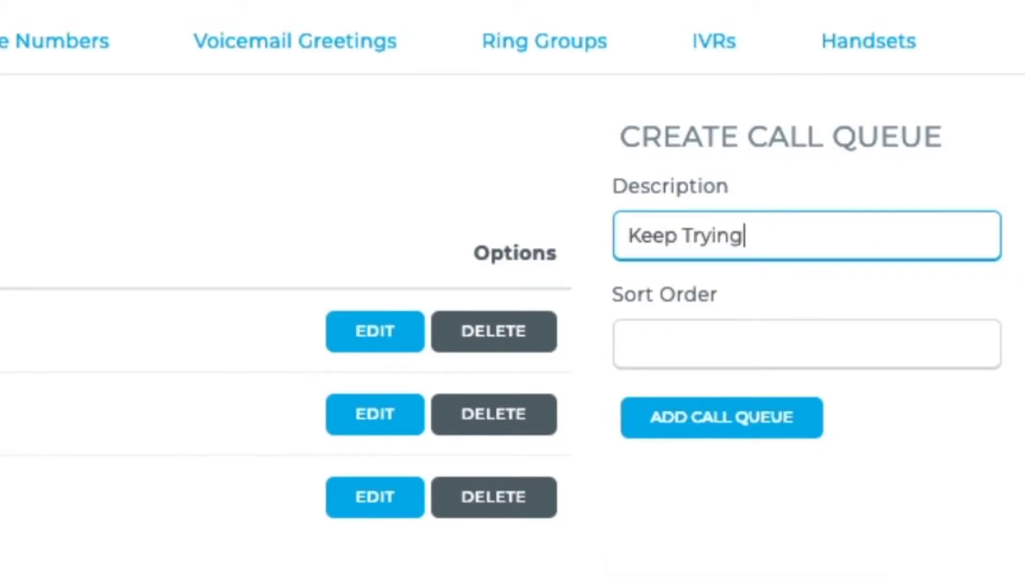
text( Lead)
key(Tab)
text(4)
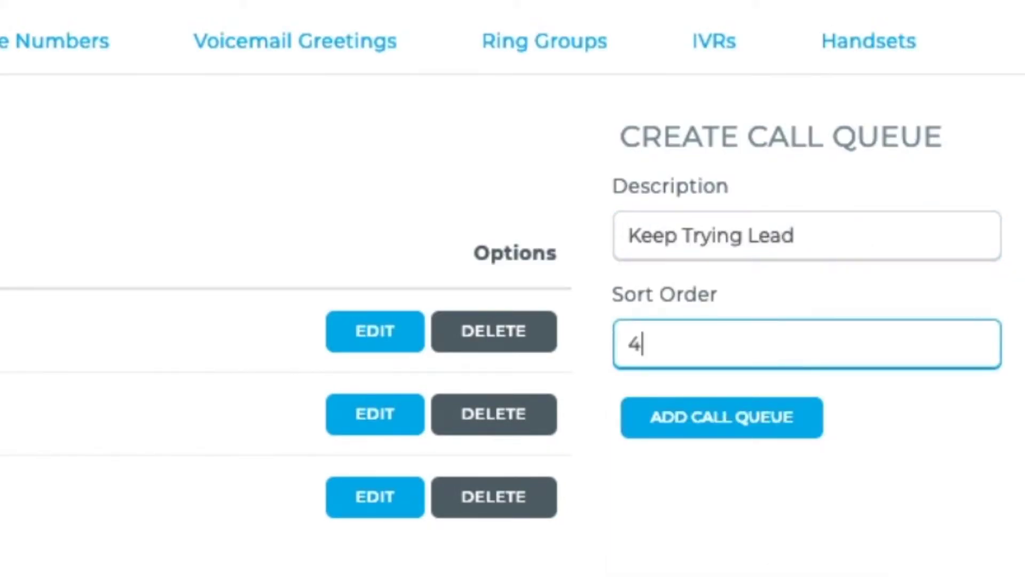
click(781, 422)
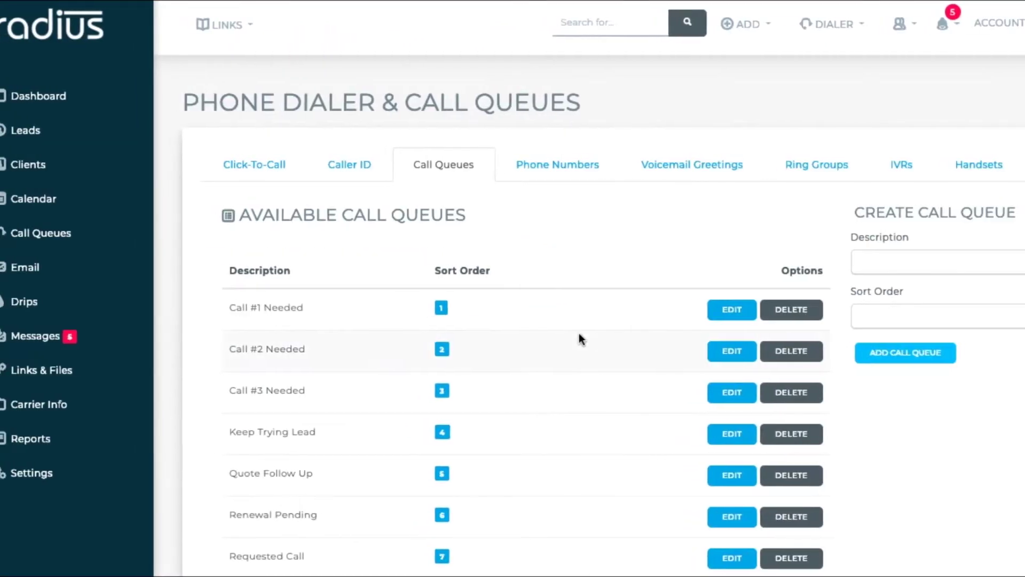
Check the queues in the Call Queues page's Select Call Queue dropdown, then go to the Lead List
click(94, 234)
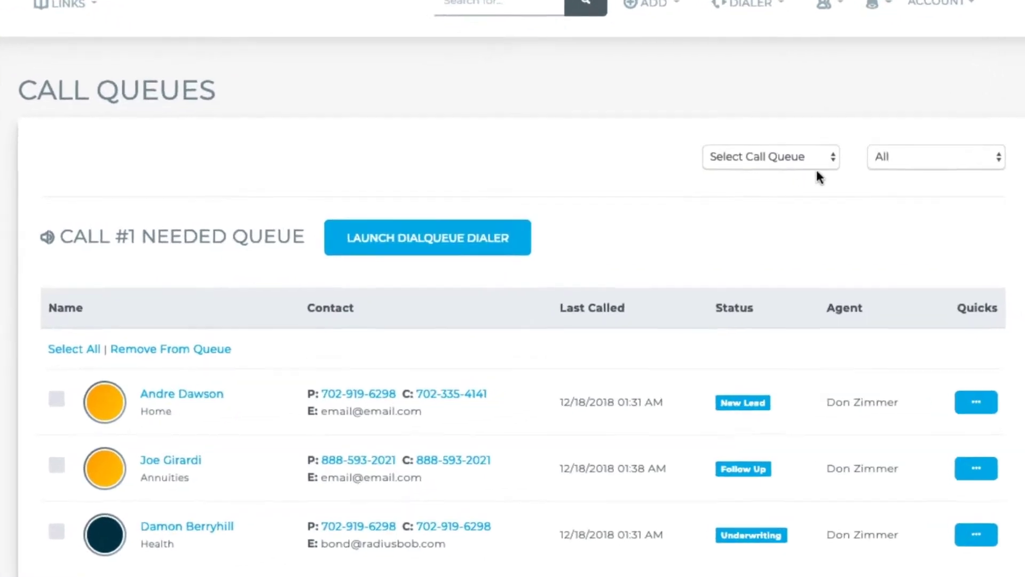
click(827, 163)
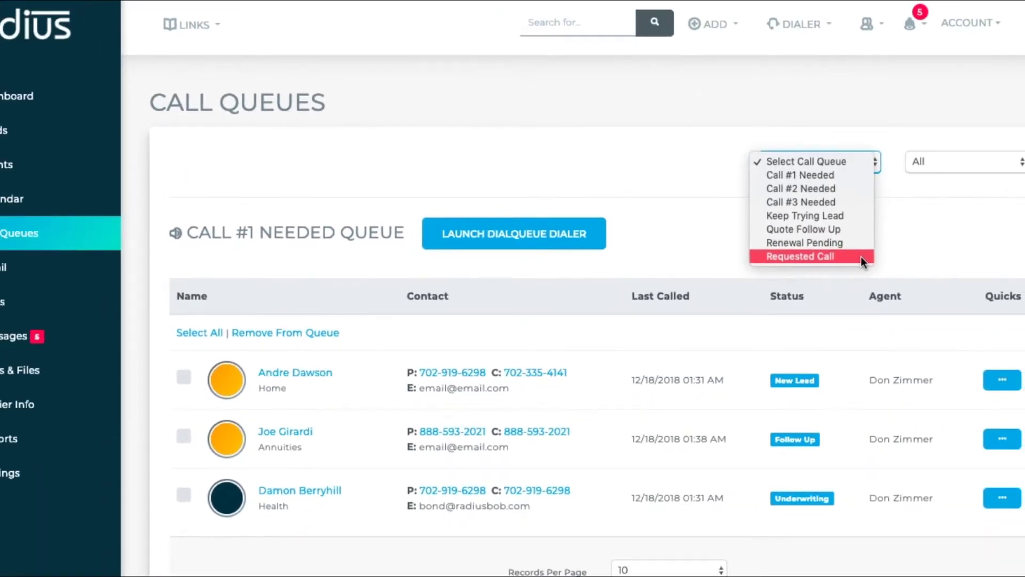
click(668, 154)
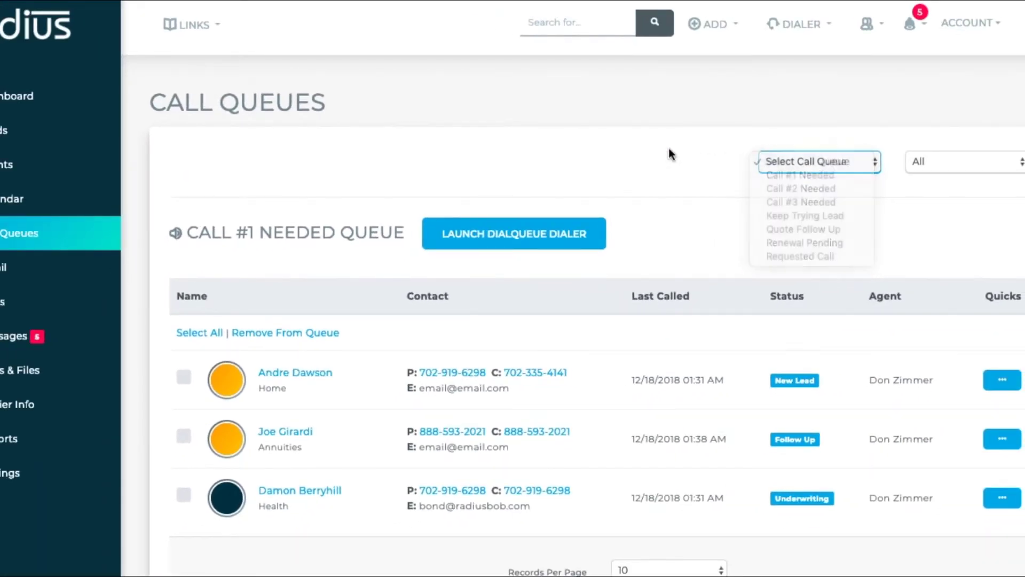
click(59, 141)
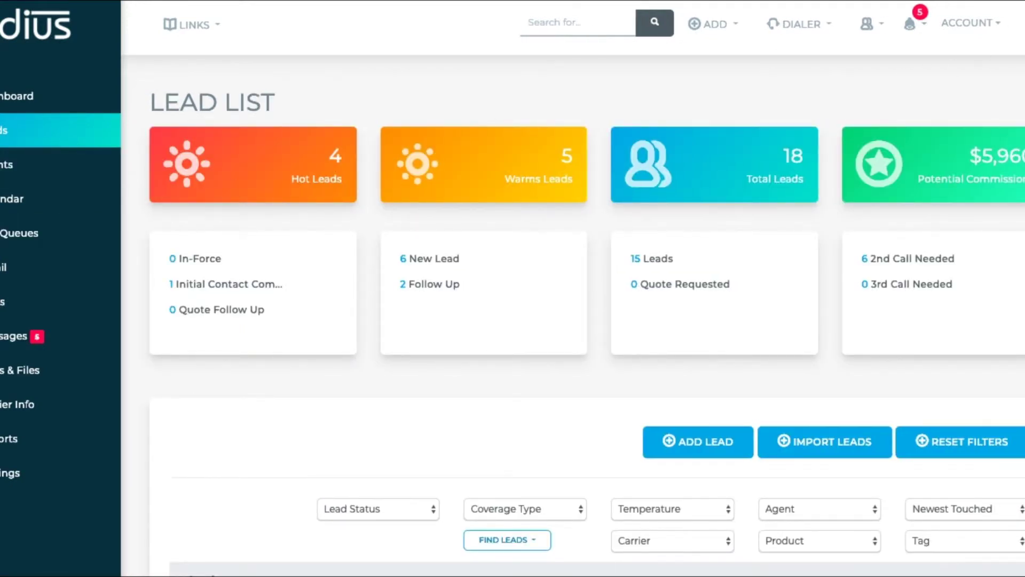
Filter leads to New Lead status, select them all, and start a bulk update
scroll(602, 171, down, 5)
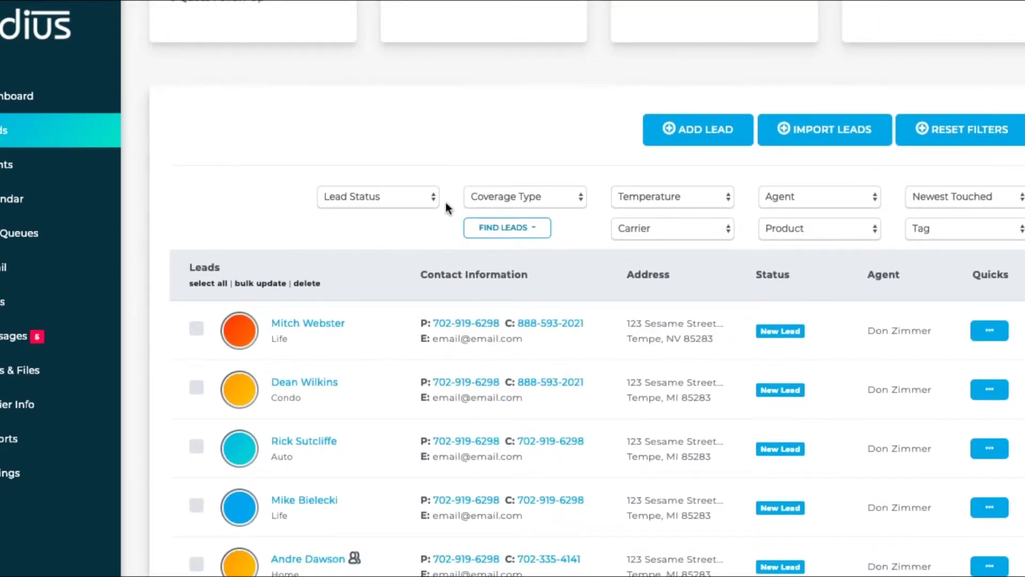
click(428, 199)
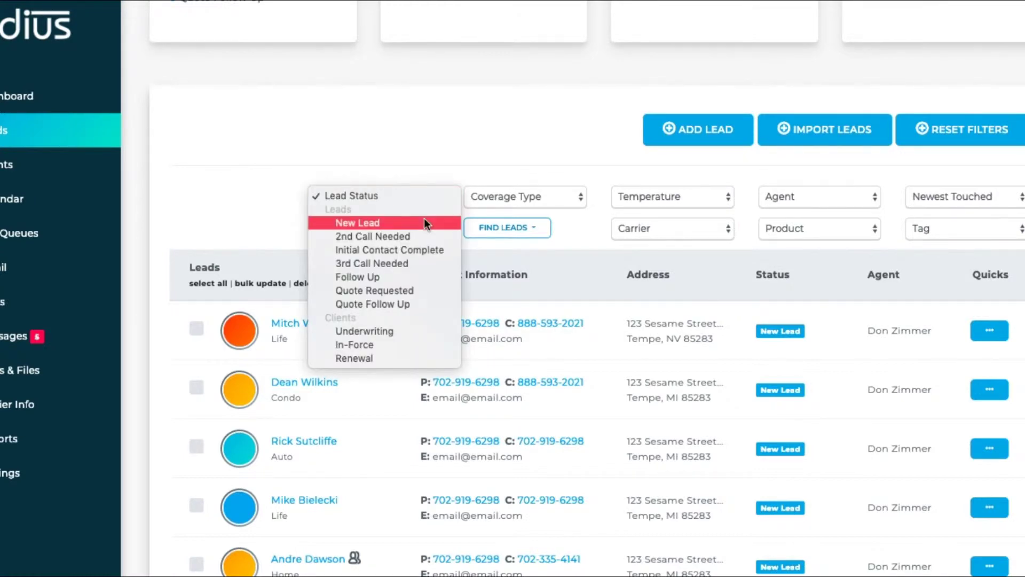
click(425, 222)
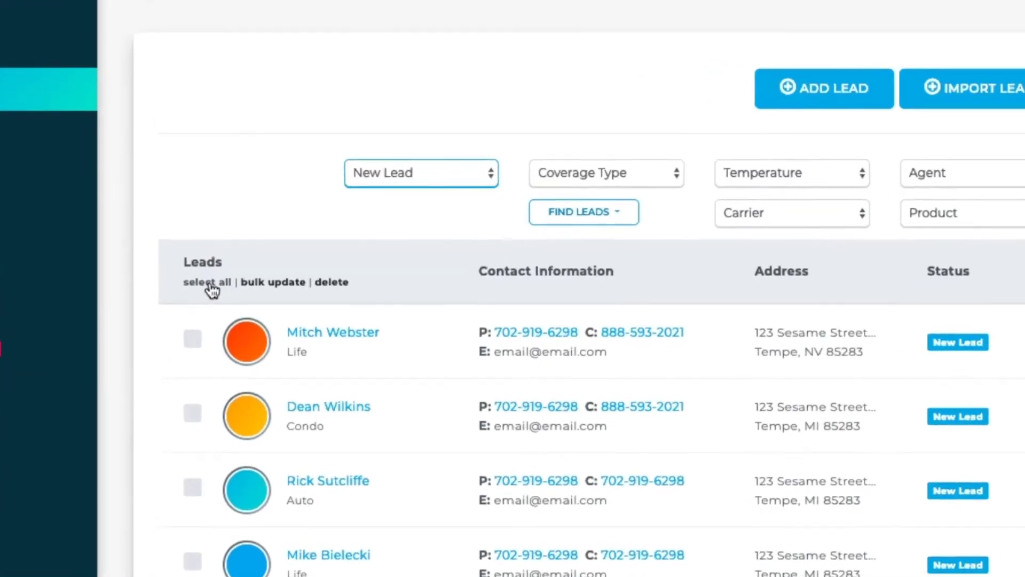
click(211, 283)
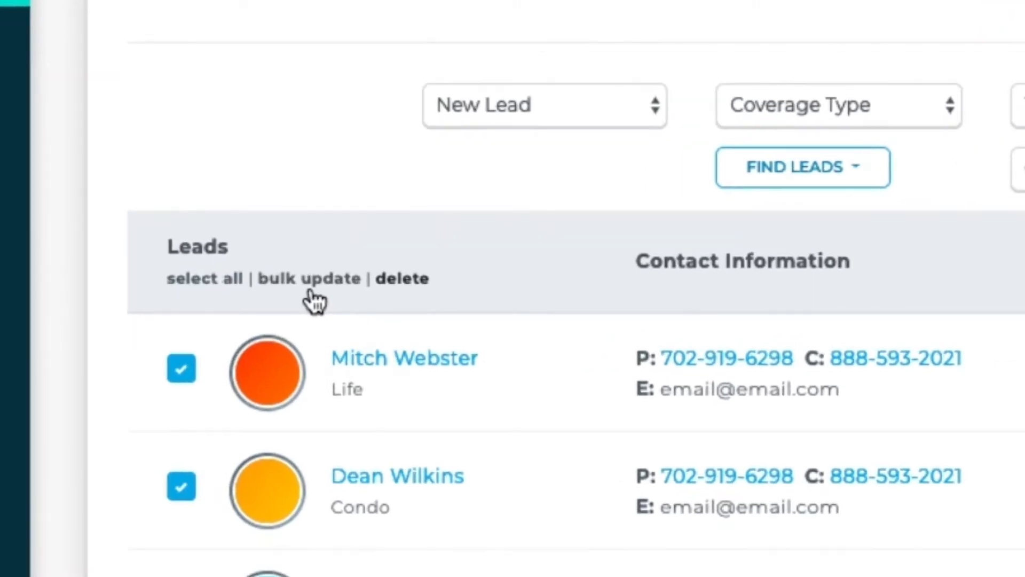
click(313, 278)
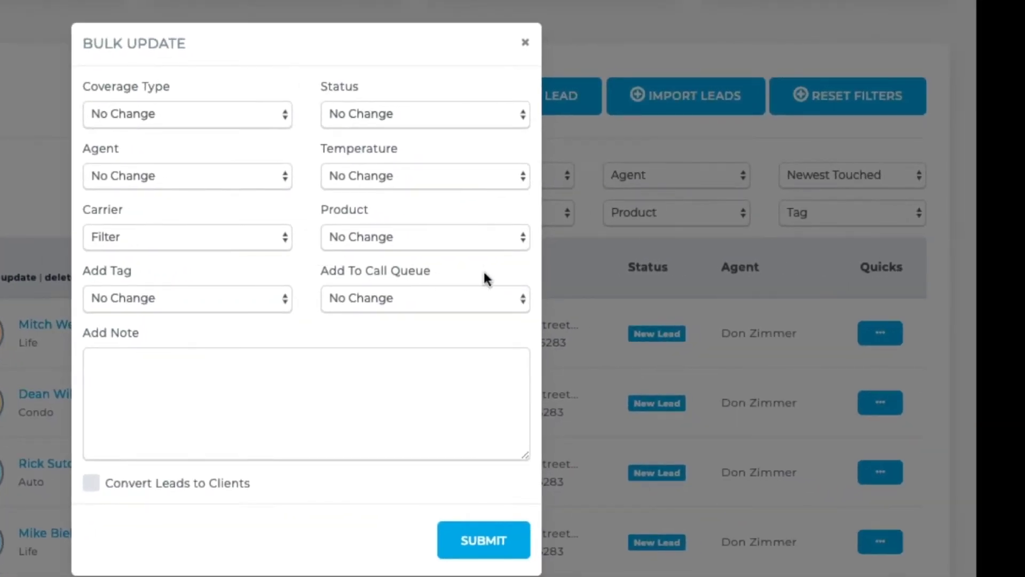
Bulk-add the selected New Lead leads to the Call #1 Needed queue
click(513, 300)
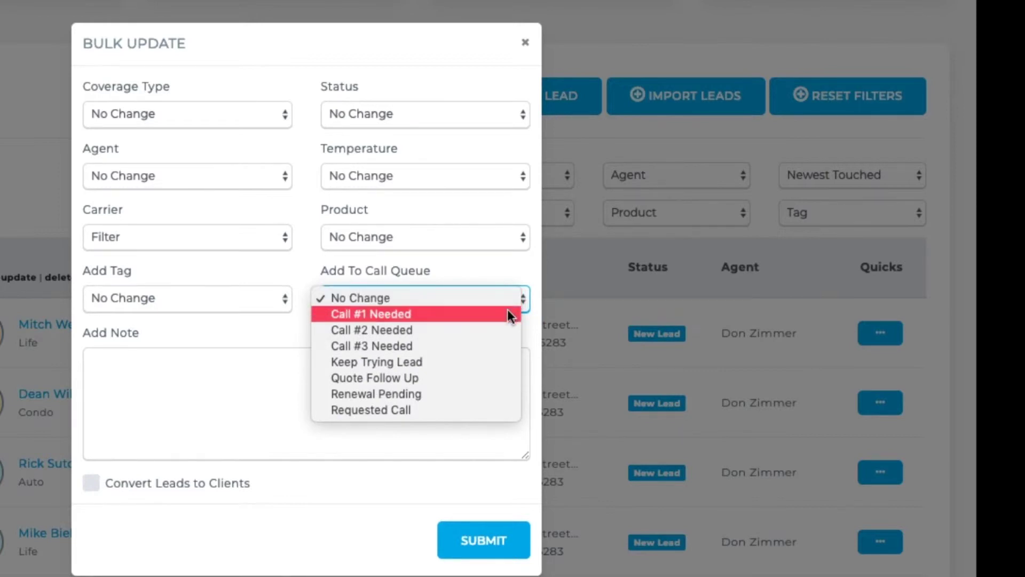
click(508, 314)
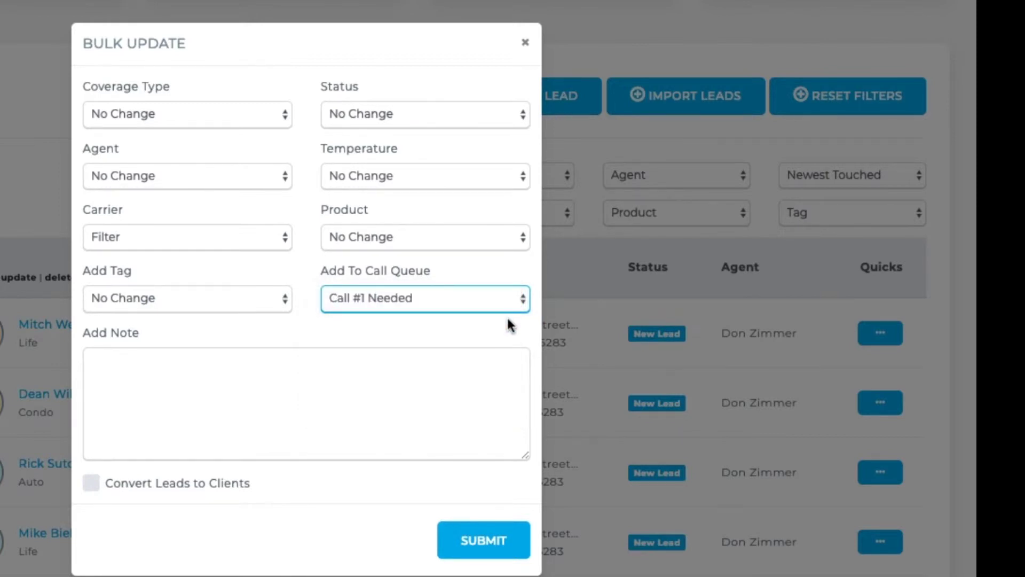
click(484, 540)
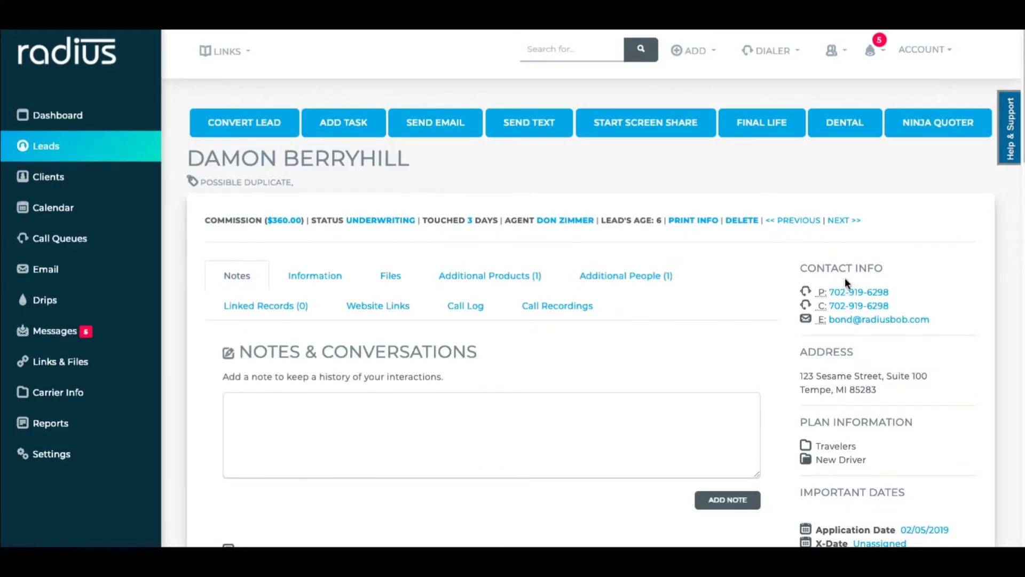
On the lead profile, move the lead from Call #1 Needed to the Quote Follow Up queue
scroll(1017, 252, down, 9)
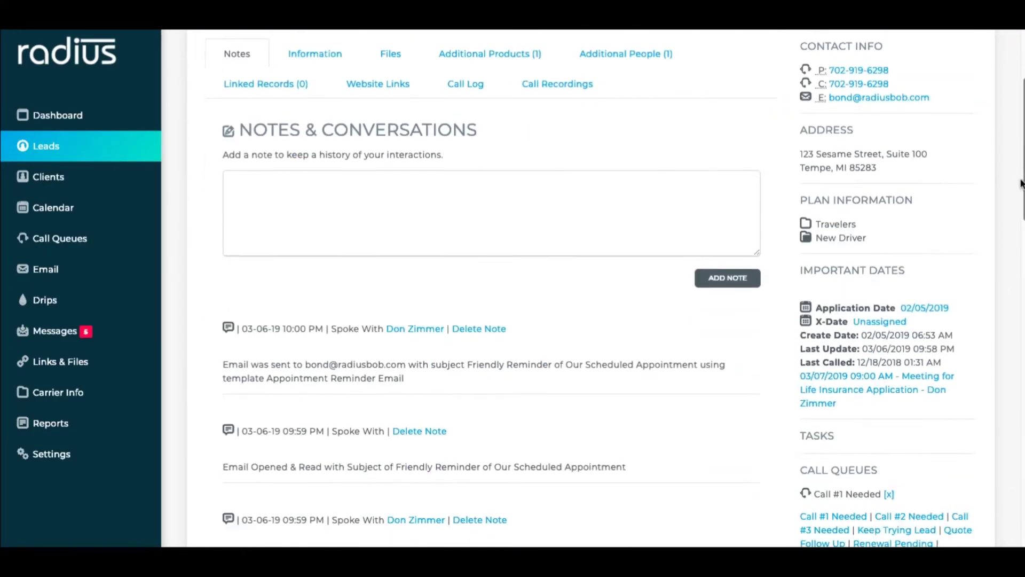
scroll(1018, 252, down, 2)
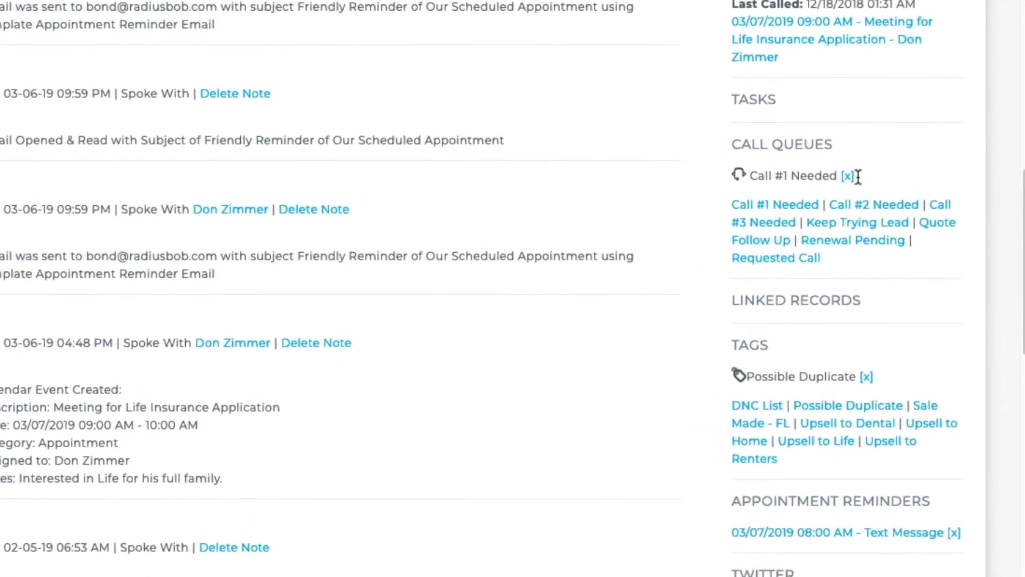
click(849, 176)
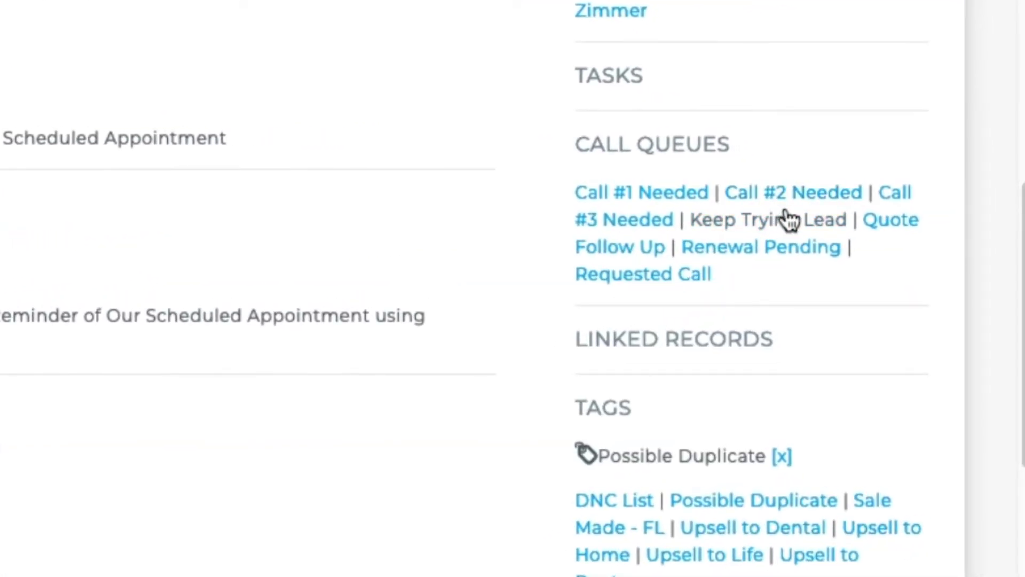
click(891, 234)
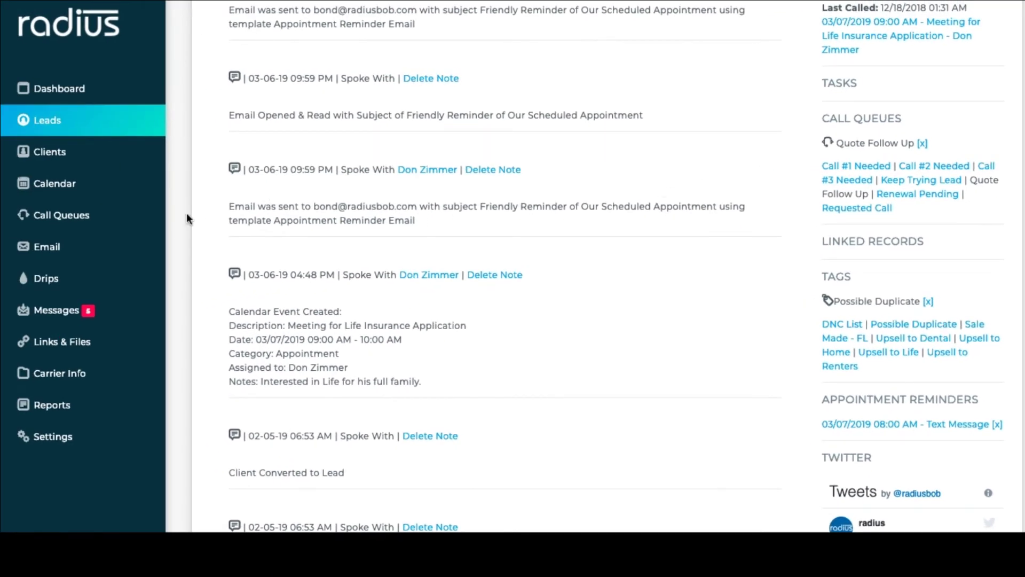
click(85, 215)
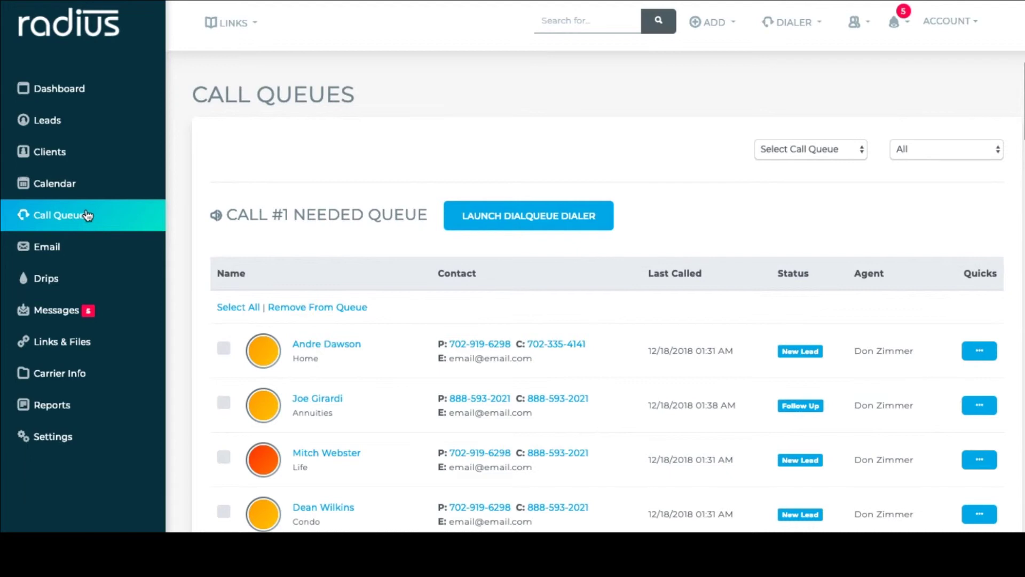
Display the Quote Follow Up queue and highlight its lead's Last Called date
click(854, 149)
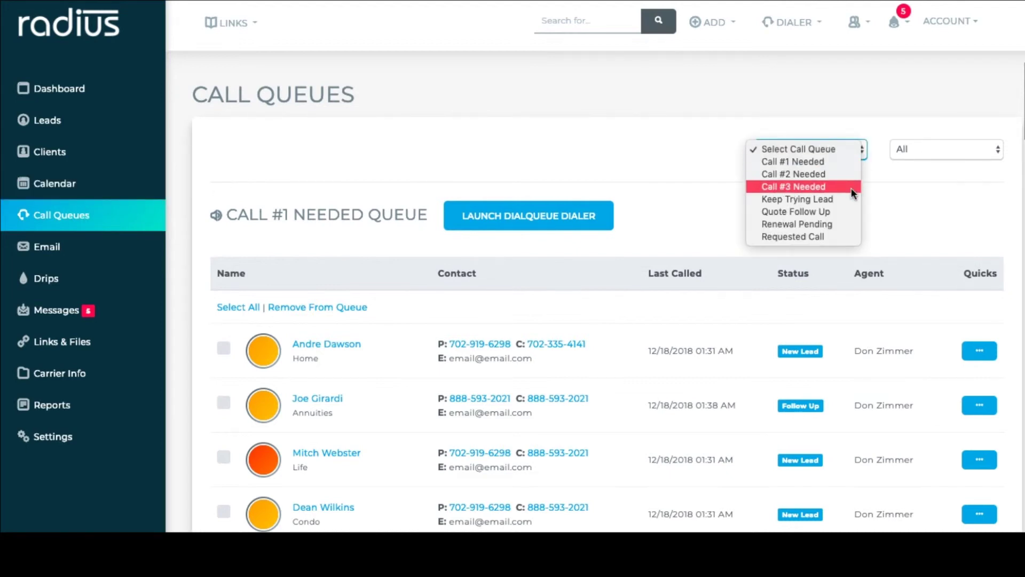
click(849, 221)
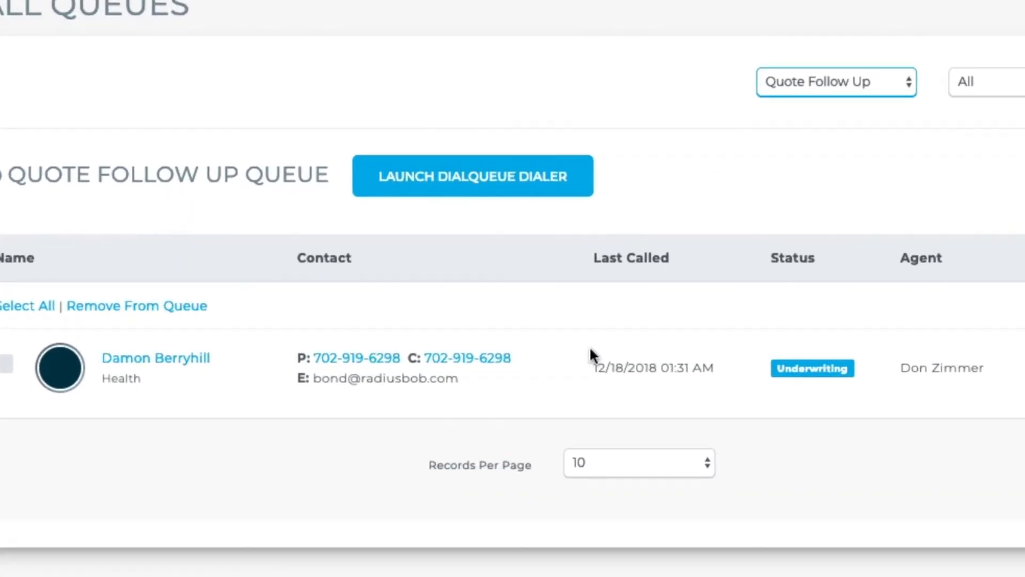
drag(633, 350, 709, 350)
triple_click(701, 388)
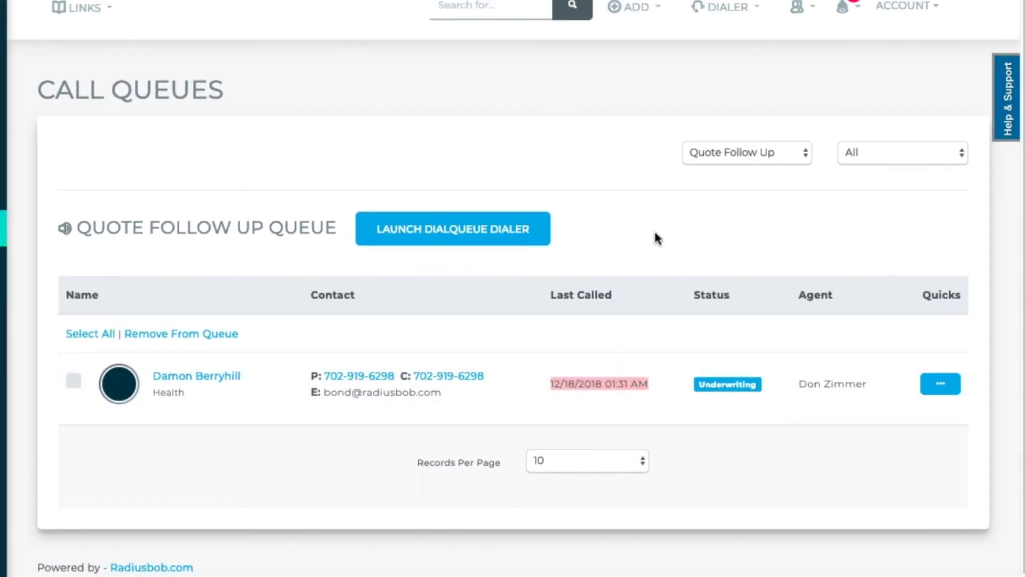
Remove the lead from the Quote Follow Up queue and confirm the deletion
click(656, 234)
click(73, 380)
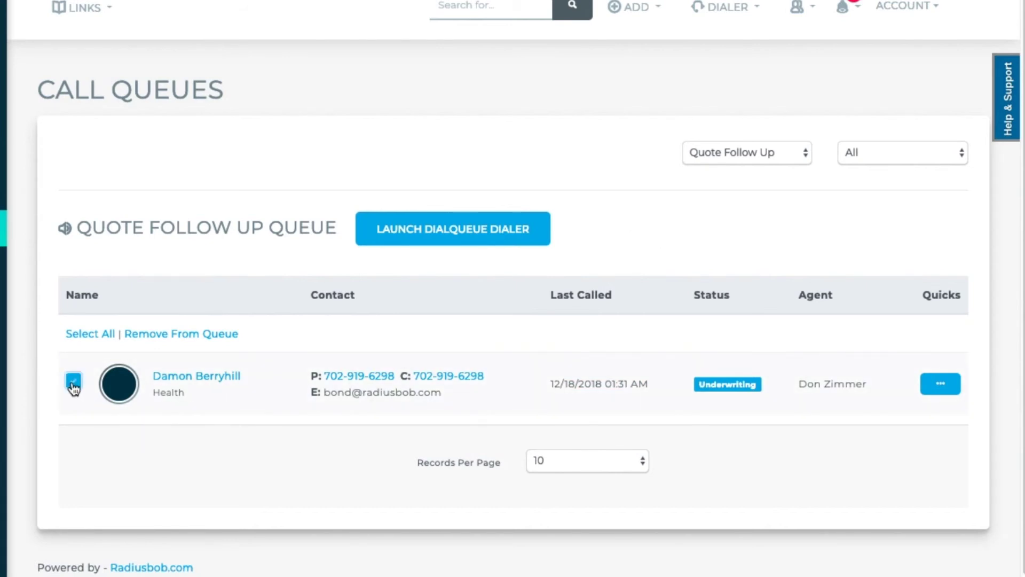
click(197, 335)
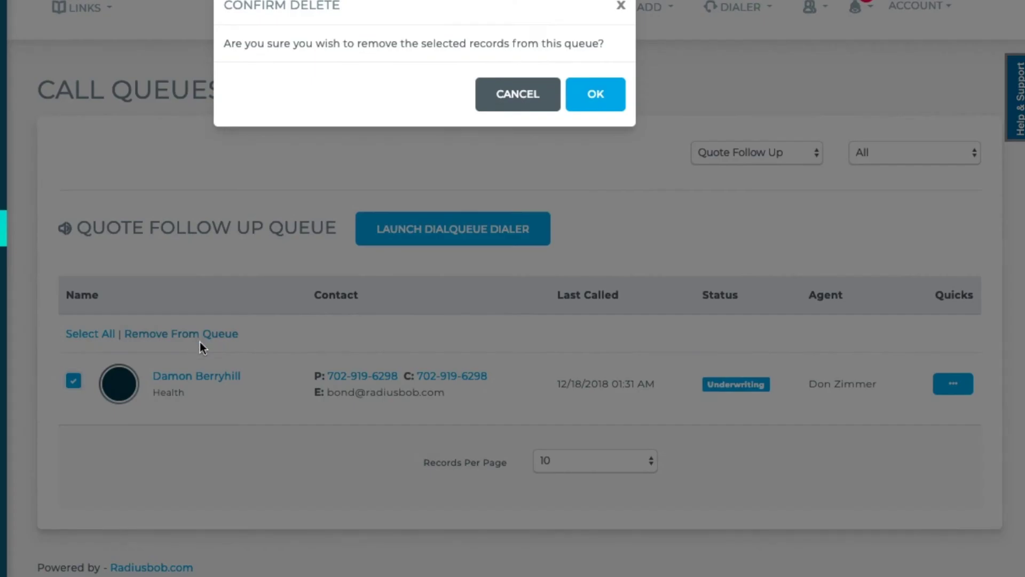
click(586, 105)
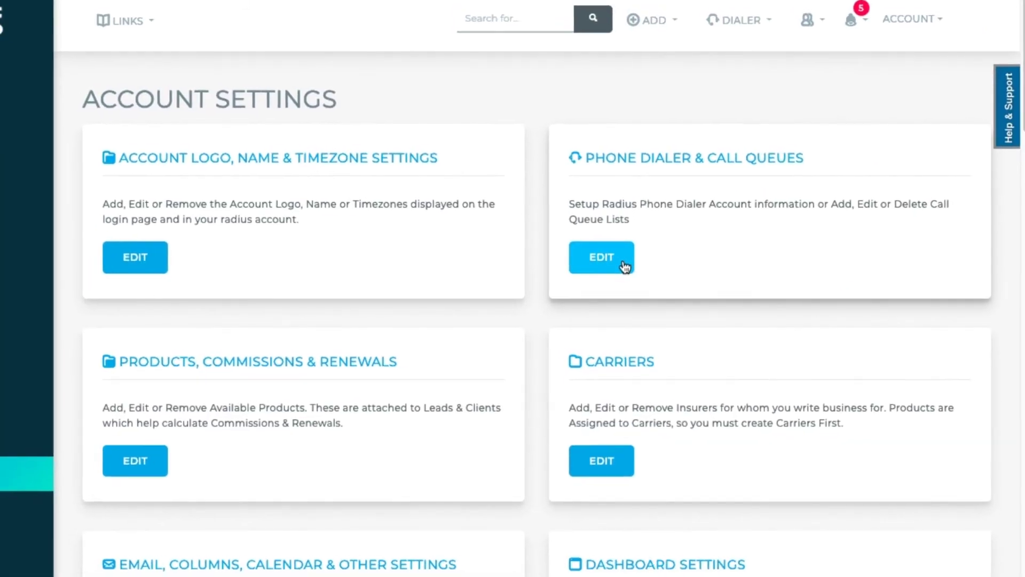
Open the Caller ID tab of the Phone Dialer & Call Queues settings
click(615, 263)
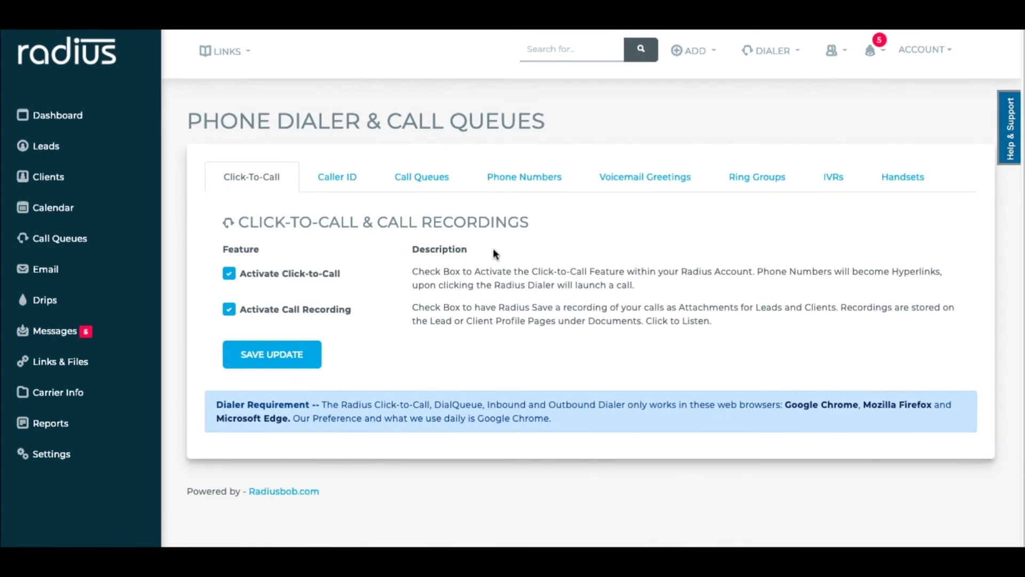
click(346, 180)
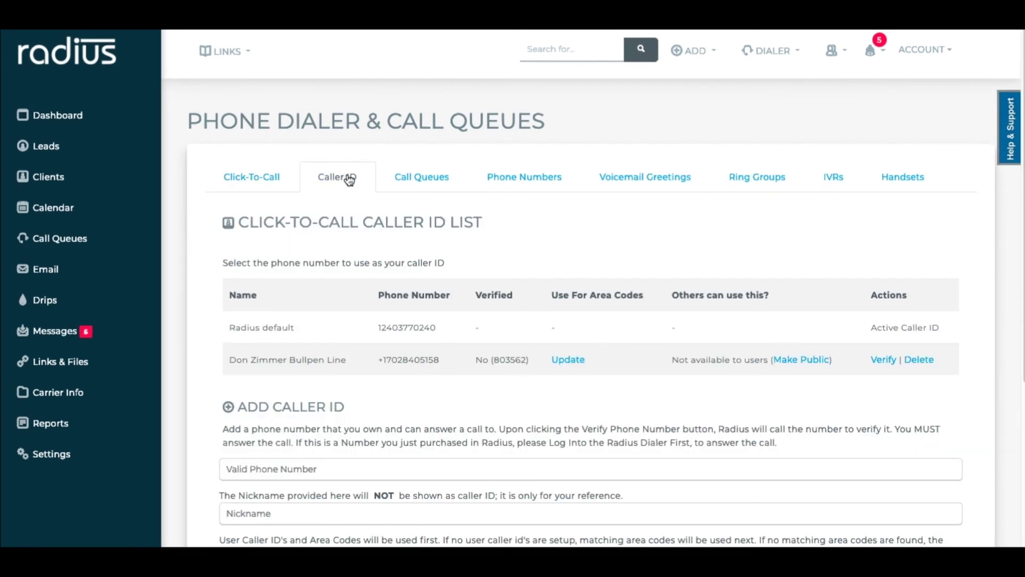